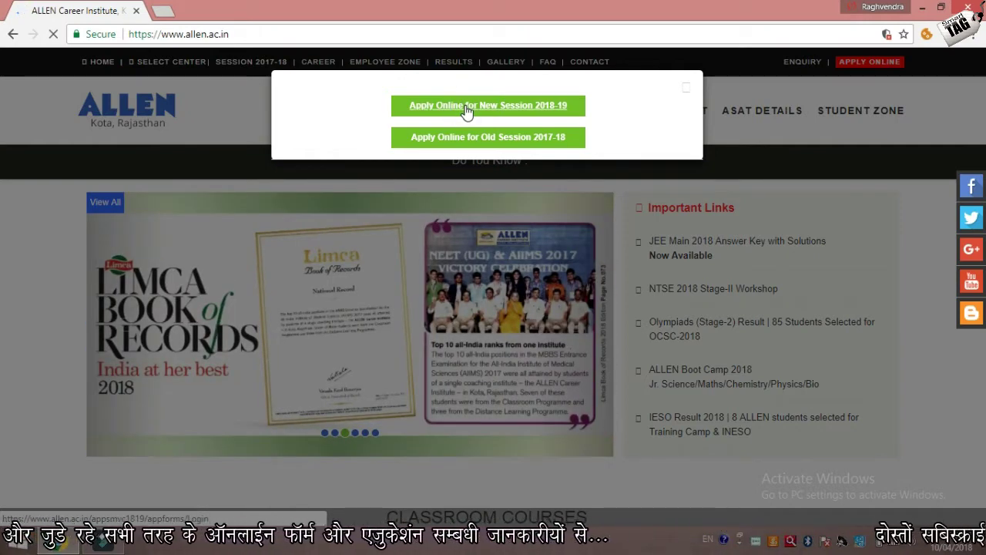
Step: Choose 'Apply Online for New Session 2018-19' in the session popup
{"action": "left_click", "coordinate": [467, 106]}
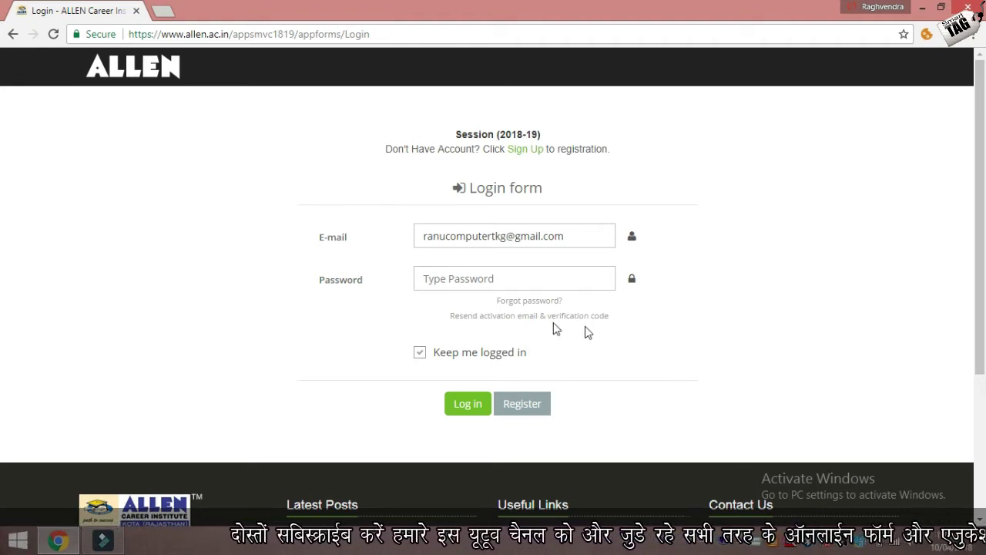
Step: Clear the saved e-mail from the login form and follow the Sign Up link to new user registration
{"action": "left_click_drag", "start_coordinate": [573, 234], "coordinate": [379, 248]}
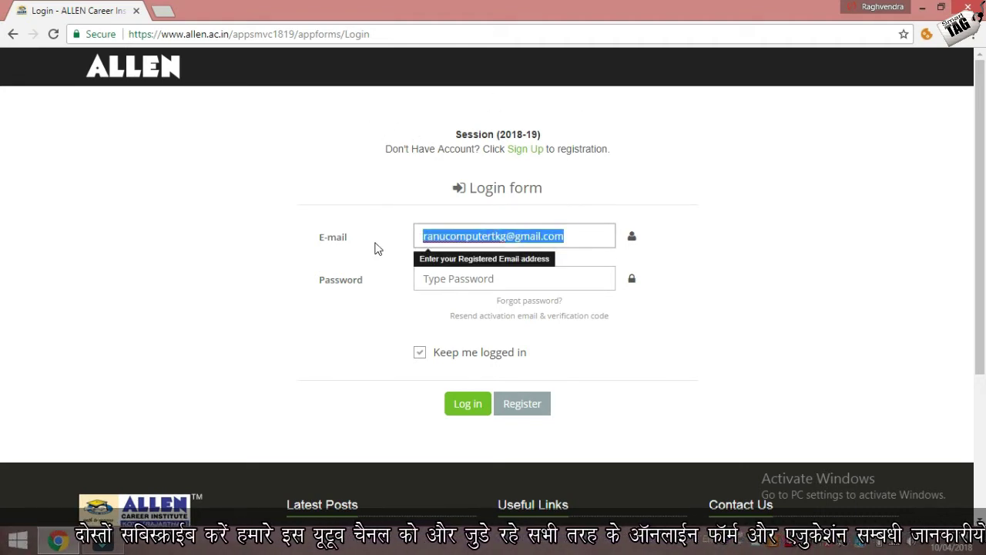
{"action": "key", "text": "BackSpace"}
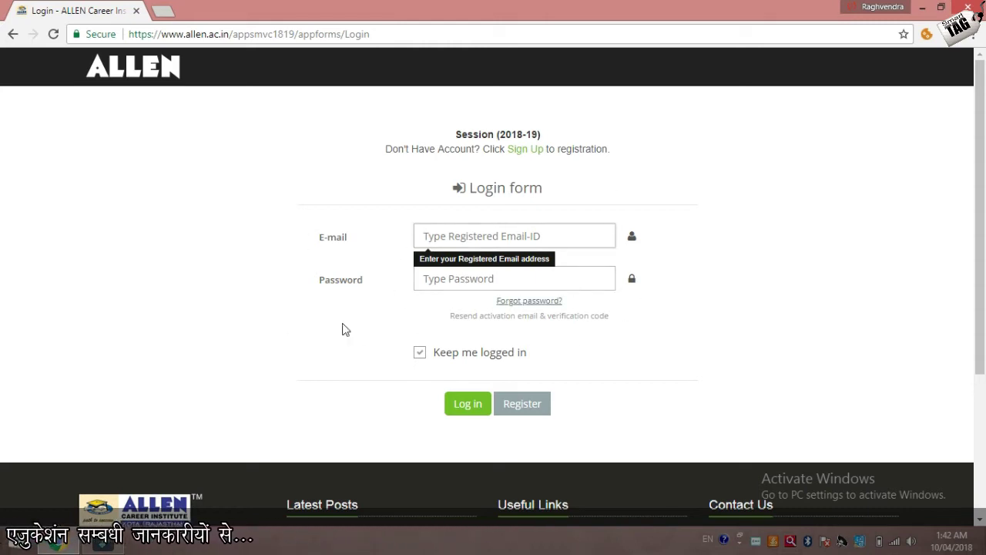
{"action": "left_click_drag", "start_coordinate": [383, 149], "coordinate": [646, 151]}
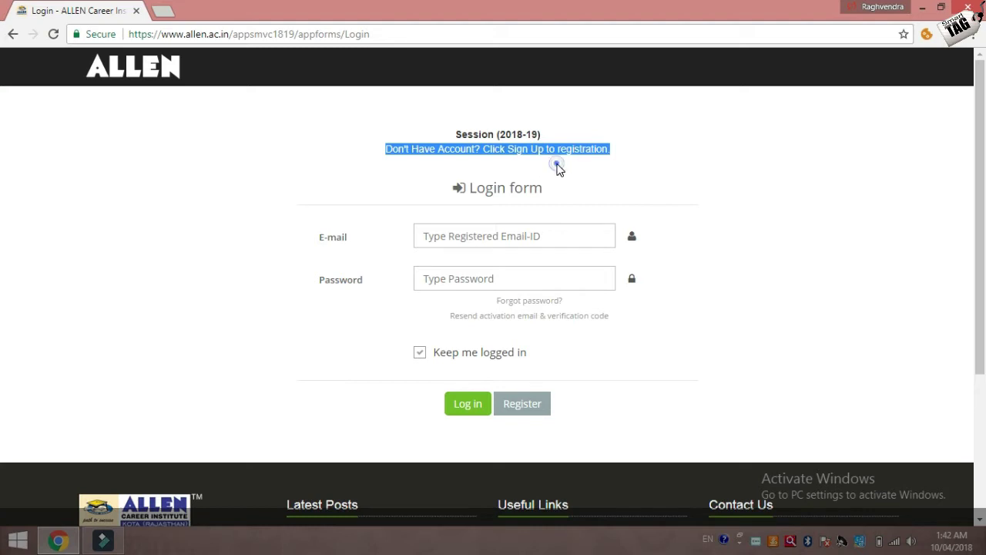
{"action": "left_click", "coordinate": [547, 163]}
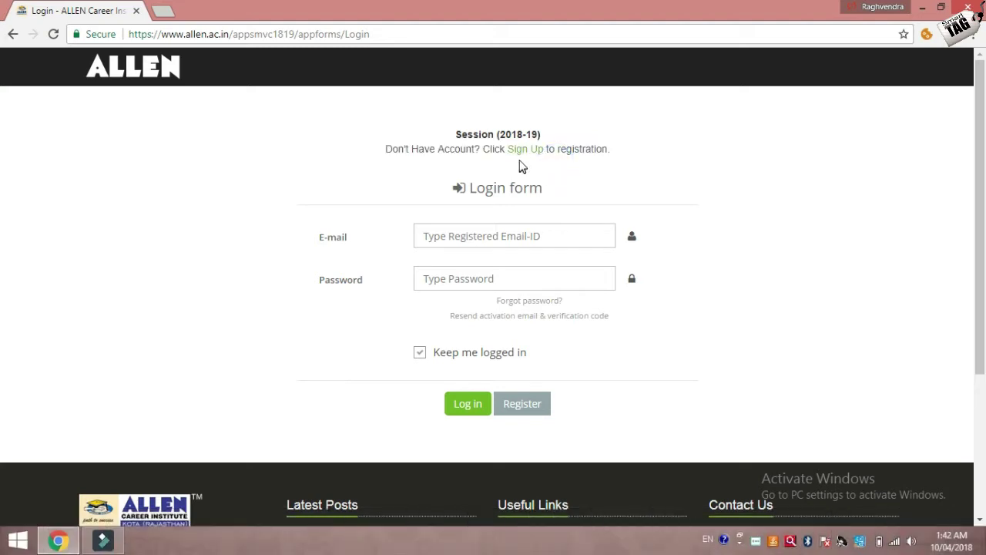
{"action": "left_click", "coordinate": [524, 152]}
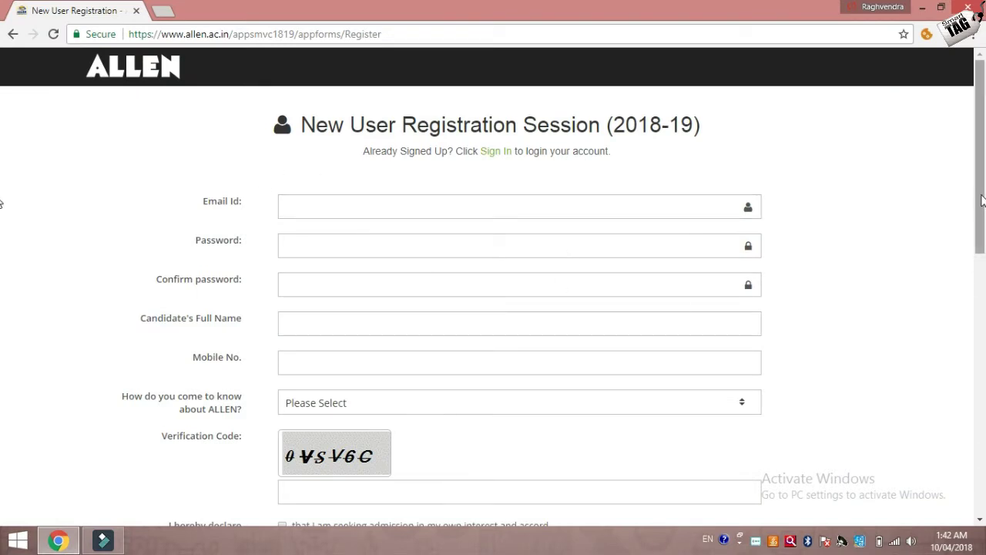
Step: Set 'How do you come to know about ALLEN?' to Internet and move to the verification code box
{"action": "scroll", "coordinate": [979, 200], "scroll_direction": "down", "scroll_amount": 1}
{"action": "scroll", "coordinate": [979, 200], "scroll_direction": "up", "scroll_amount": 1}
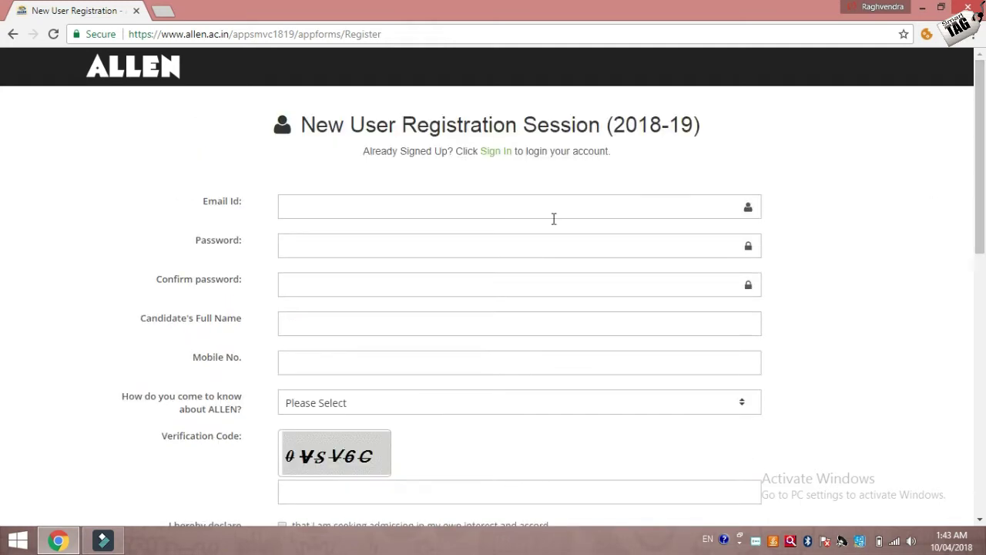
{"action": "left_click", "coordinate": [377, 203]}
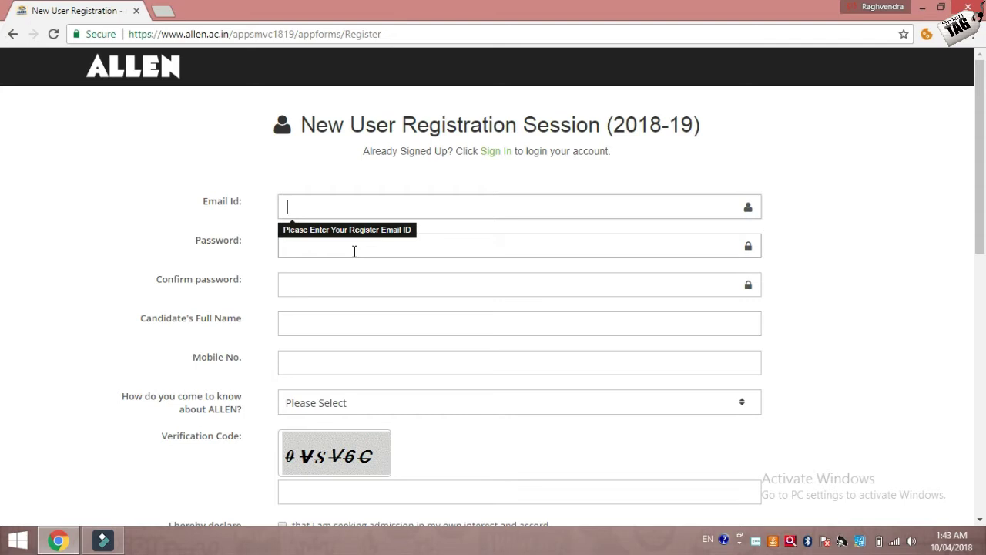
{"action": "left_click", "coordinate": [304, 288]}
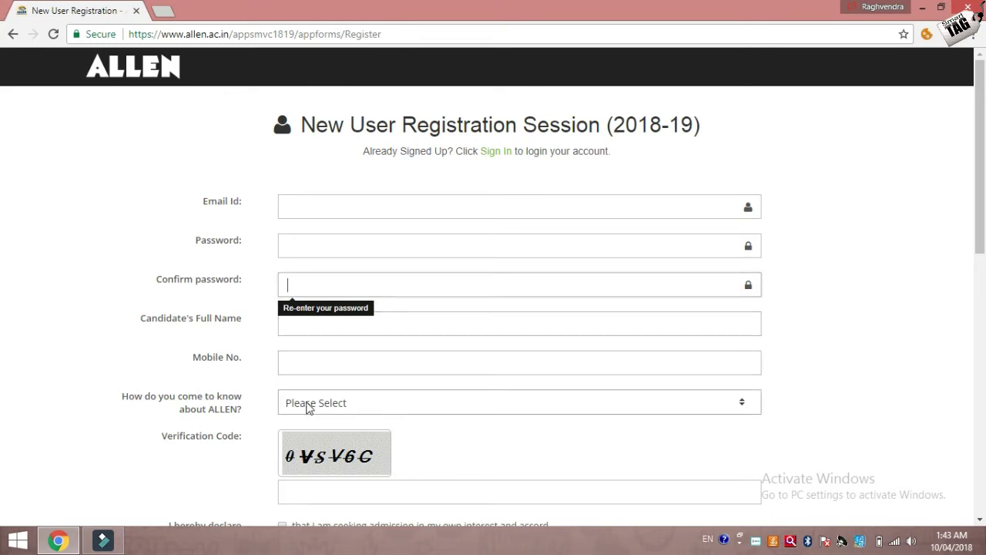
{"action": "left_click", "coordinate": [307, 405]}
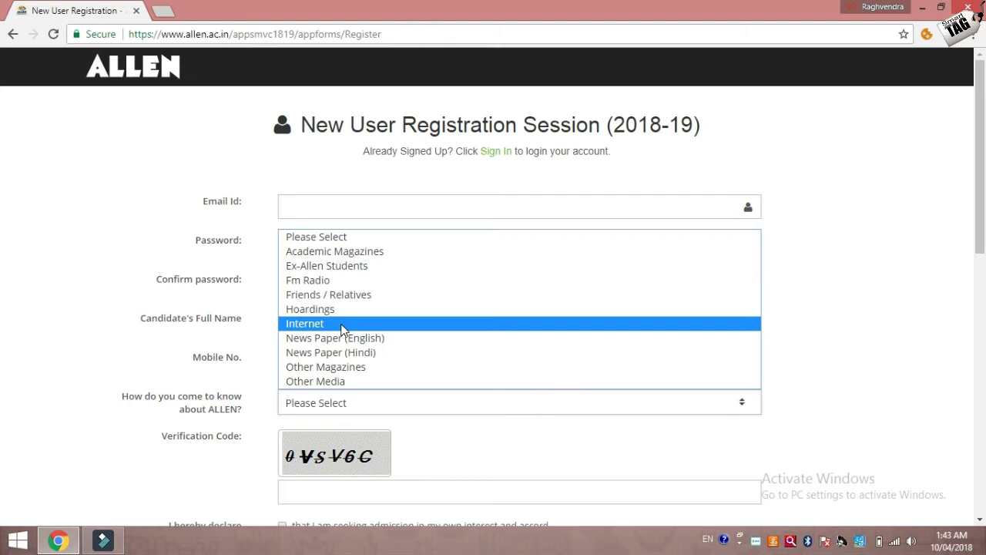
{"action": "left_click", "coordinate": [342, 323]}
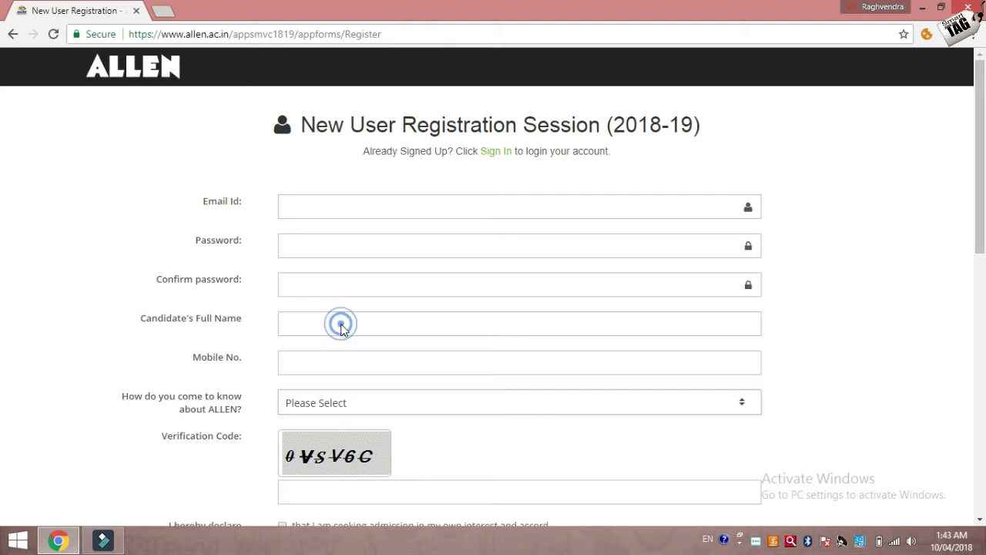
{"action": "left_click", "coordinate": [322, 487]}
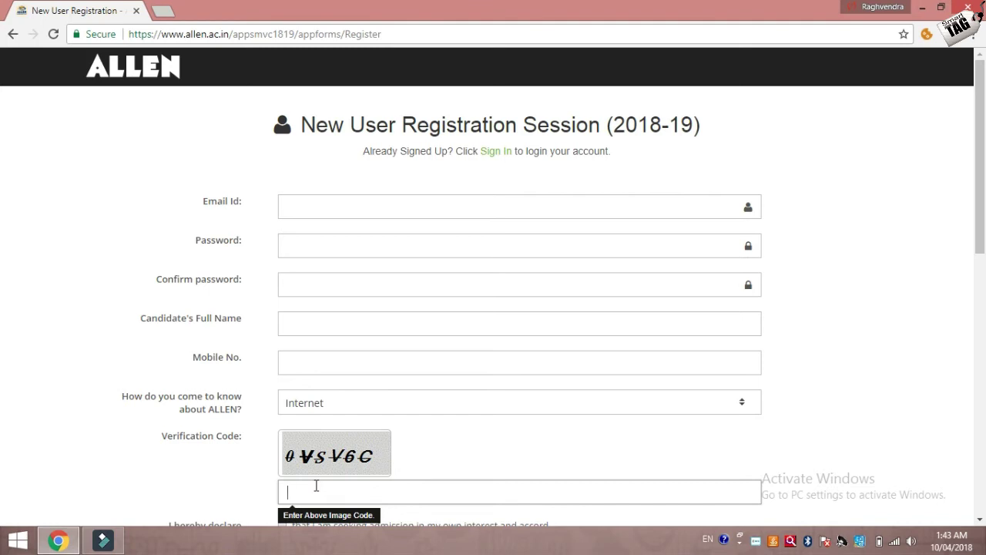
Step: Enter the verification code and tick the first three 'I hereby declare' checkboxes
{"action": "type", "text": "0vsv6c"}
{"action": "scroll", "coordinate": [4, 241], "scroll_direction": "down", "scroll_amount": 3}
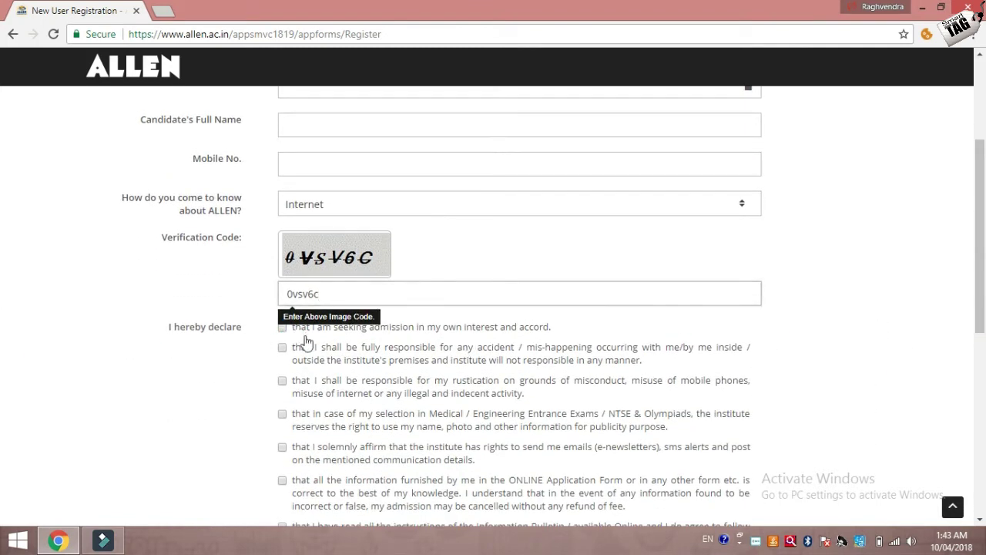
{"action": "scroll", "coordinate": [284, 332], "scroll_direction": "down", "scroll_amount": 1}
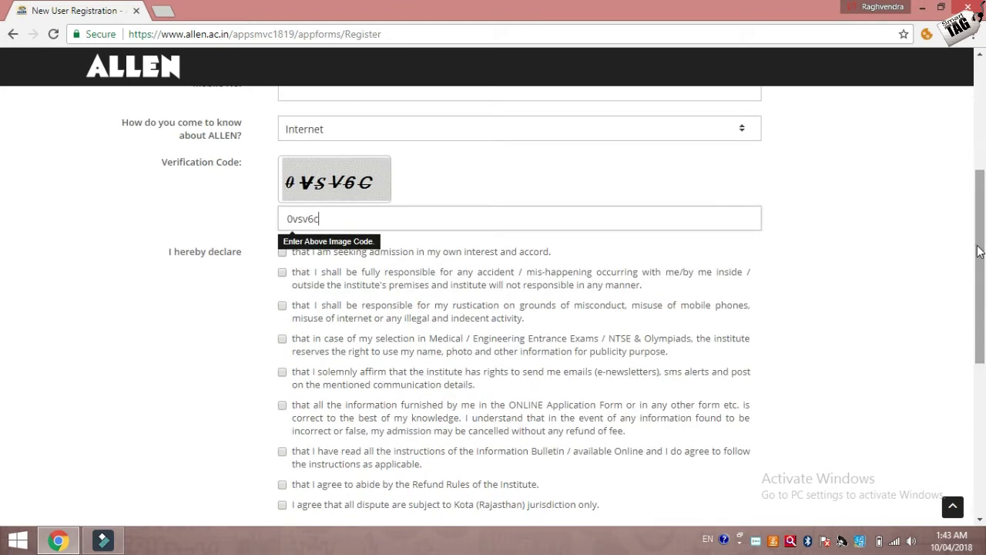
{"action": "left_click", "coordinate": [282, 253]}
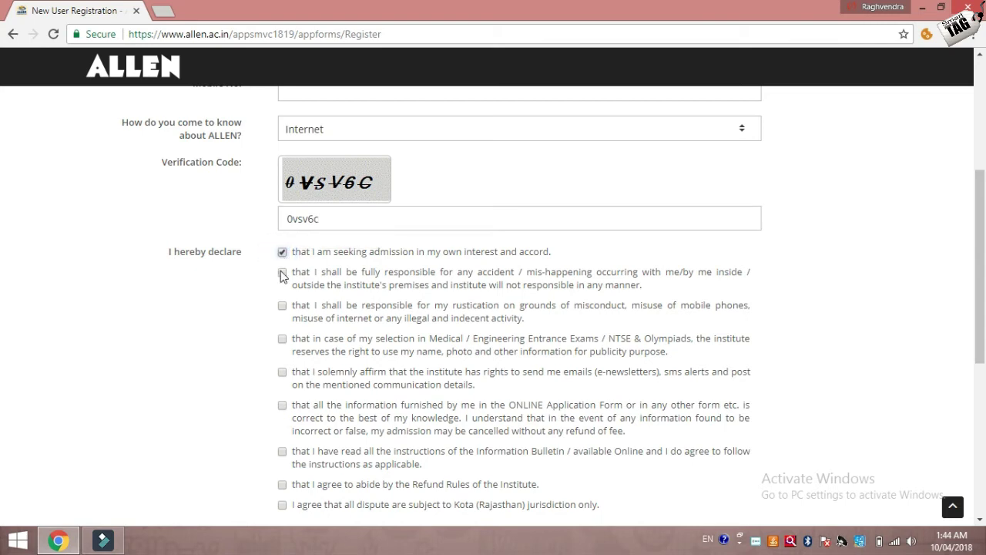
{"action": "left_click", "coordinate": [282, 272]}
{"action": "left_click", "coordinate": [282, 306]}
{"action": "left_click_drag", "start_coordinate": [981, 263], "coordinate": [983, 307]}
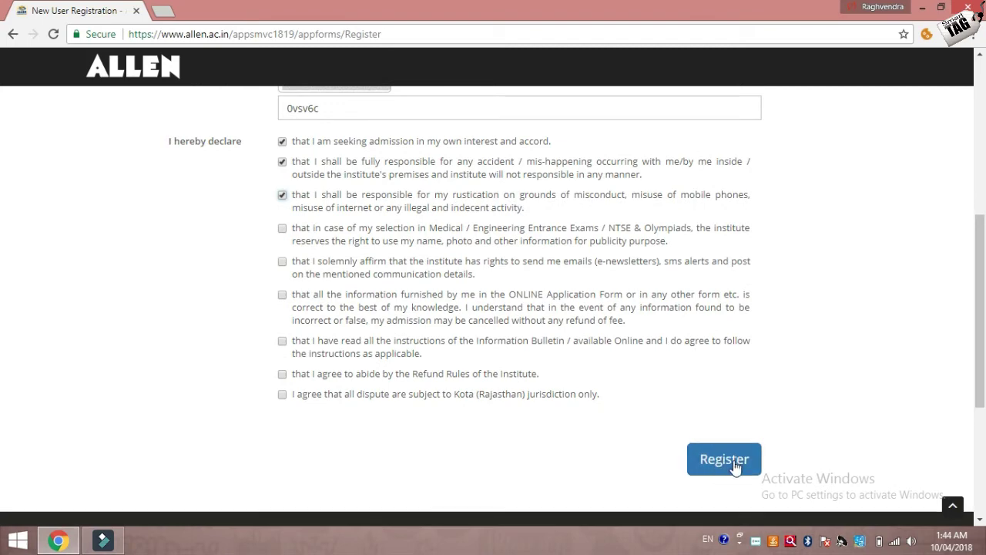
{"action": "left_click_drag", "start_coordinate": [982, 327], "coordinate": [984, 255]}
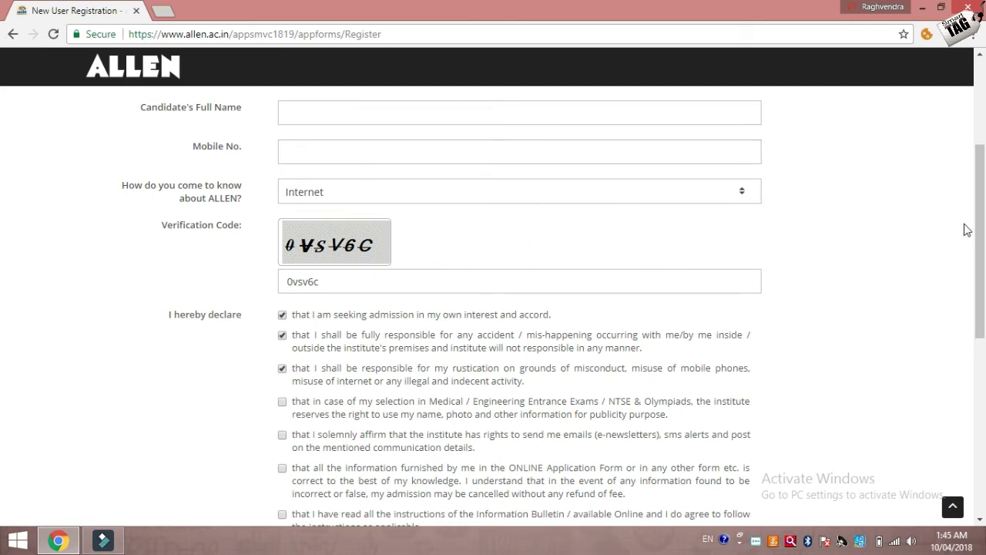
Step: Scroll back to the top of the registration form and return to the login page
{"action": "left_click_drag", "start_coordinate": [982, 235], "coordinate": [982, 127]}
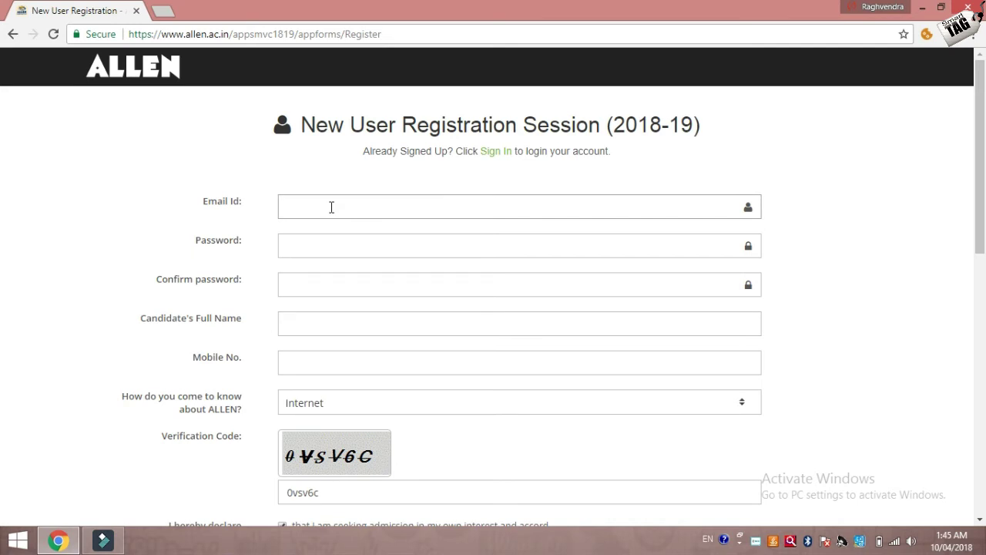
{"action": "key", "text": "alt+Left"}
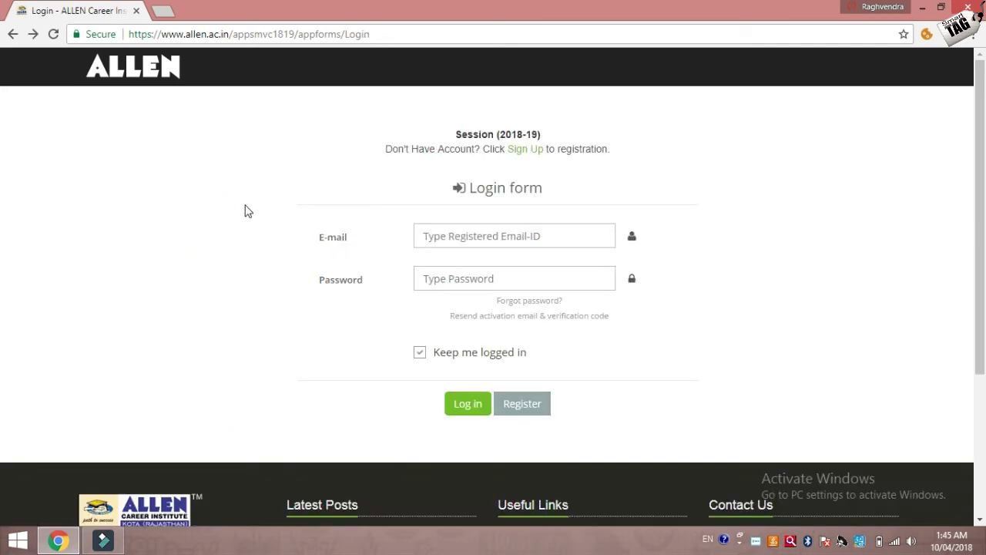
Step: Sign in with the registered e-mail from autofill and the account password
{"action": "left_click", "coordinate": [494, 244]}
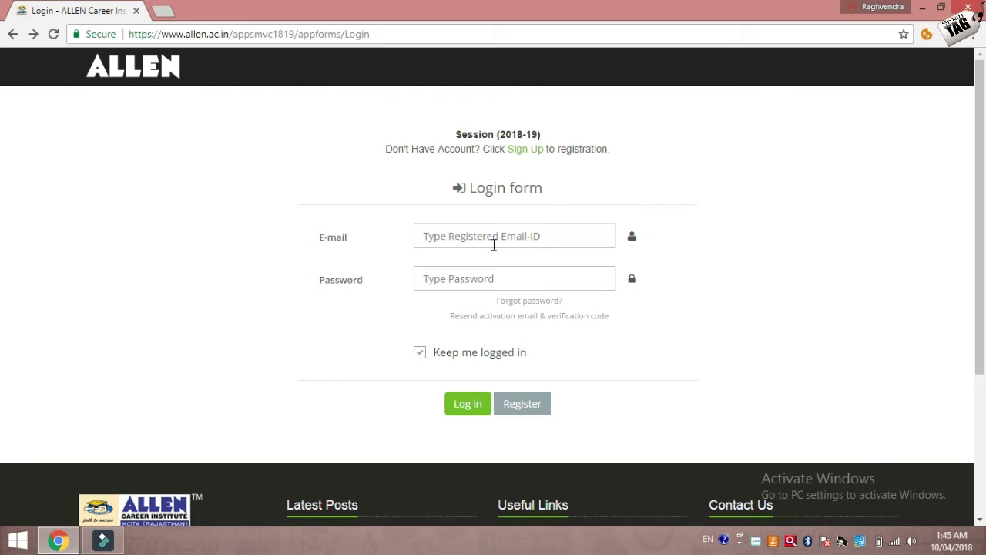
{"action": "left_click", "coordinate": [502, 234]}
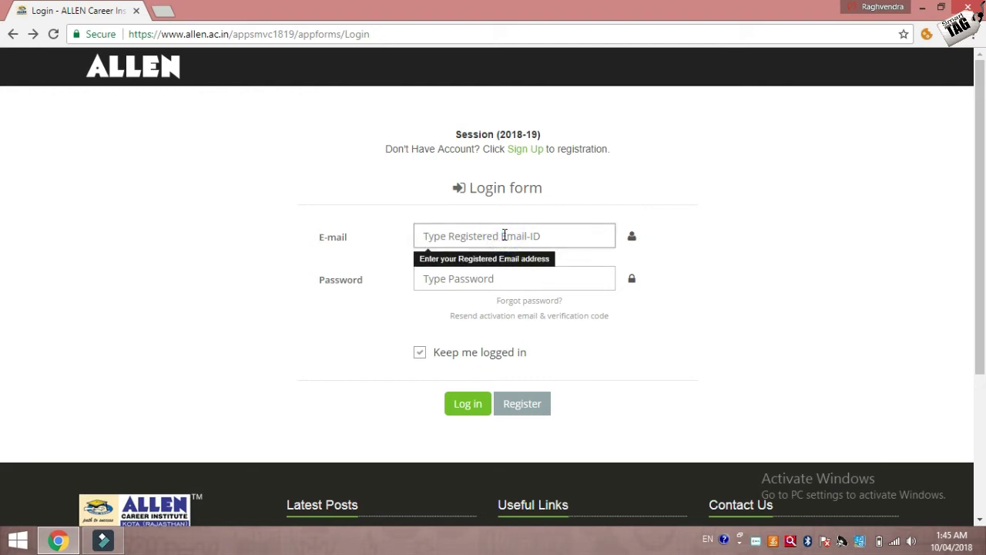
{"action": "type", "text": "ra"}
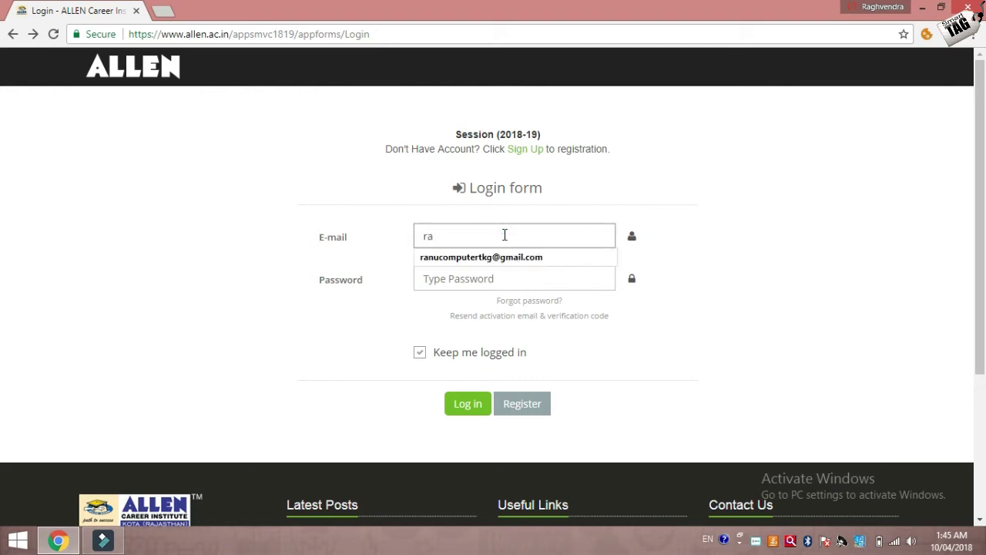
{"action": "left_click", "coordinate": [486, 281]}
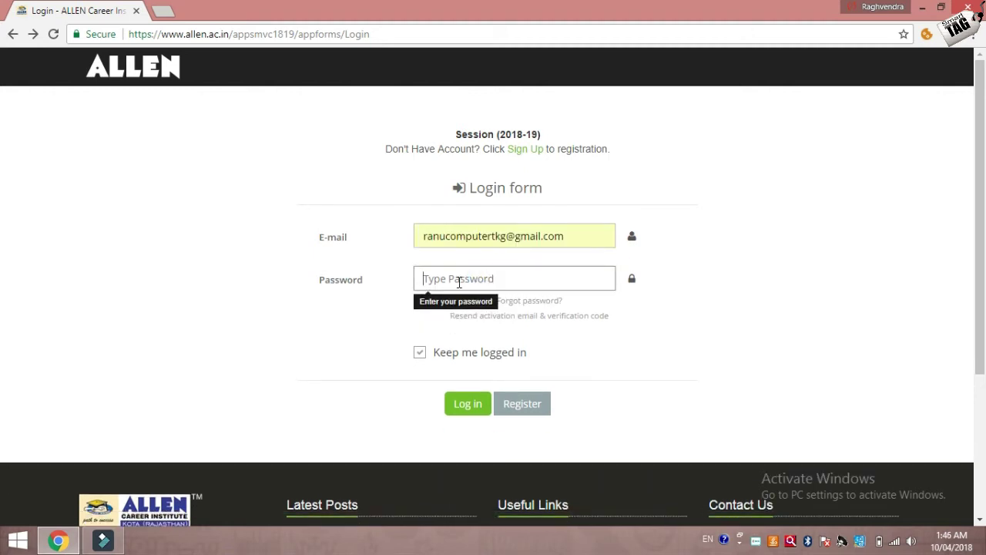
{"action": "type", "text": "********"}
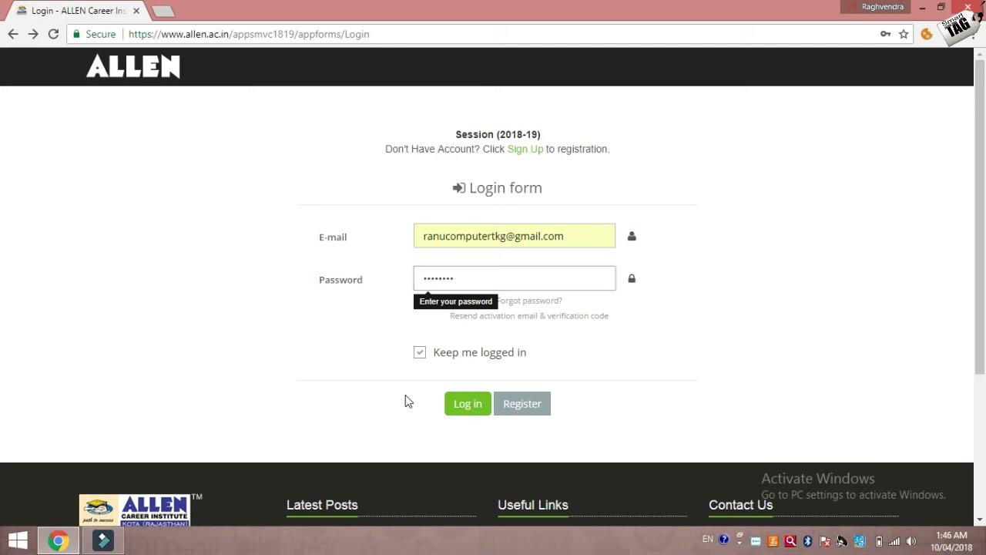
{"action": "left_click", "coordinate": [466, 407]}
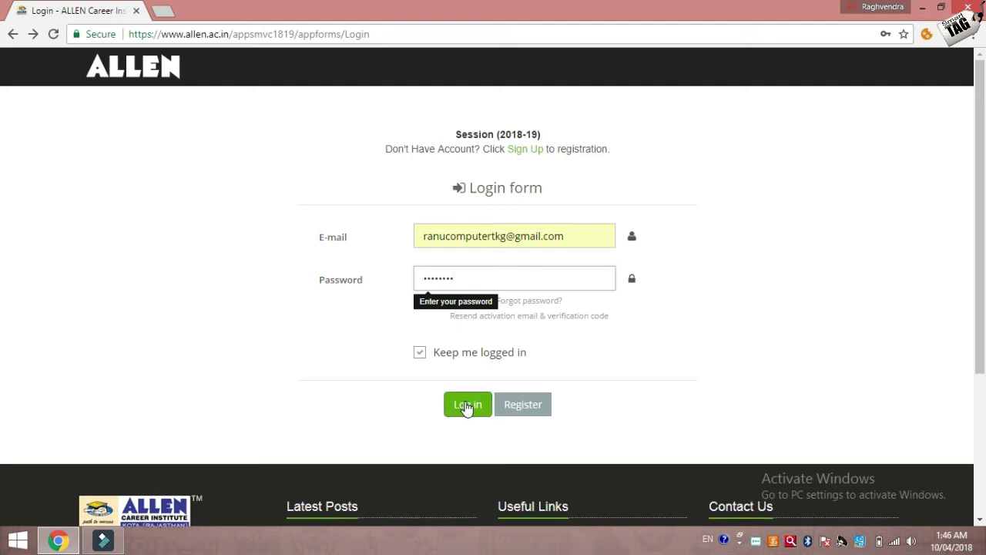
{"action": "left_click", "coordinate": [467, 405]}
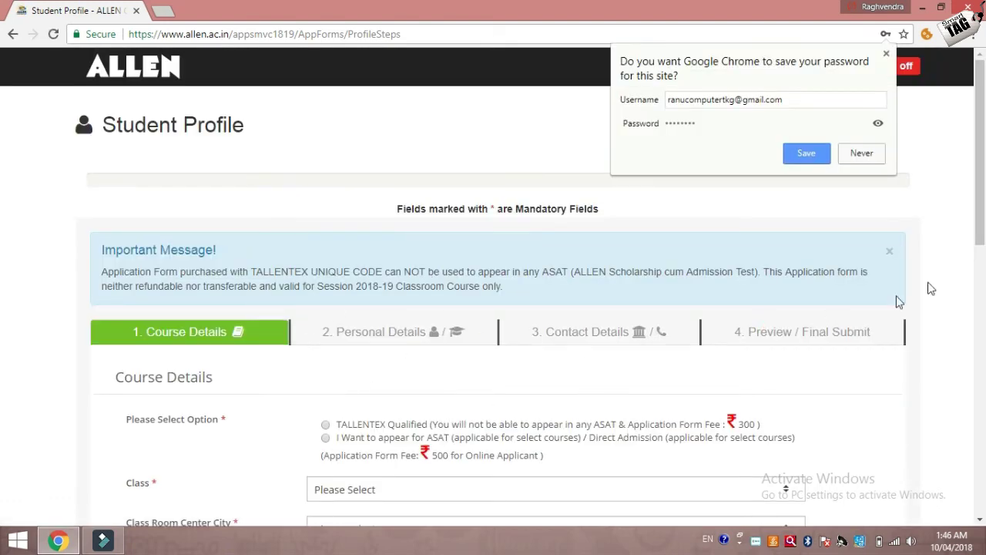
Step: Dismiss Chrome's save-password offer and scroll down to the Student Profile's Course Details section
{"action": "left_click", "coordinate": [980, 224]}
{"action": "scroll", "coordinate": [980, 252], "scroll_direction": "down", "scroll_amount": 1}
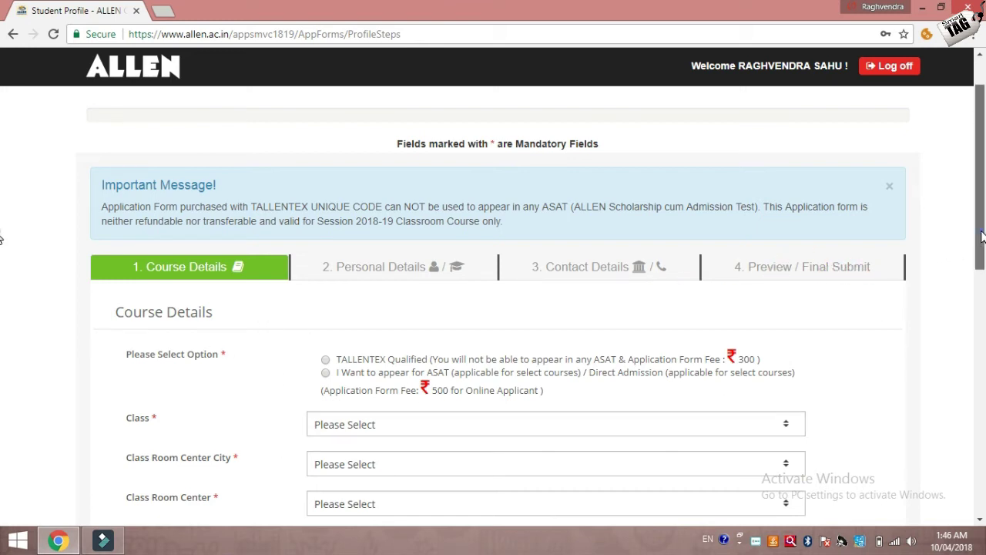
{"action": "left_click_drag", "start_coordinate": [979, 264], "coordinate": [979, 279]}
{"action": "scroll", "coordinate": [978, 279], "scroll_direction": "down", "scroll_amount": 1}
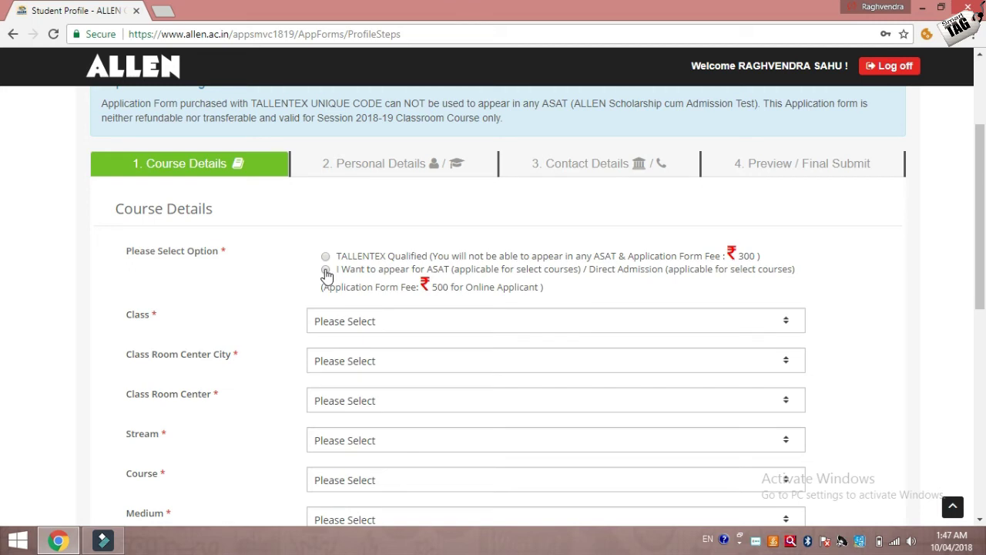
Step: Select 'I Want to appear for ASAT' and set Class to 'X to XI Moving'
{"action": "left_click", "coordinate": [326, 271]}
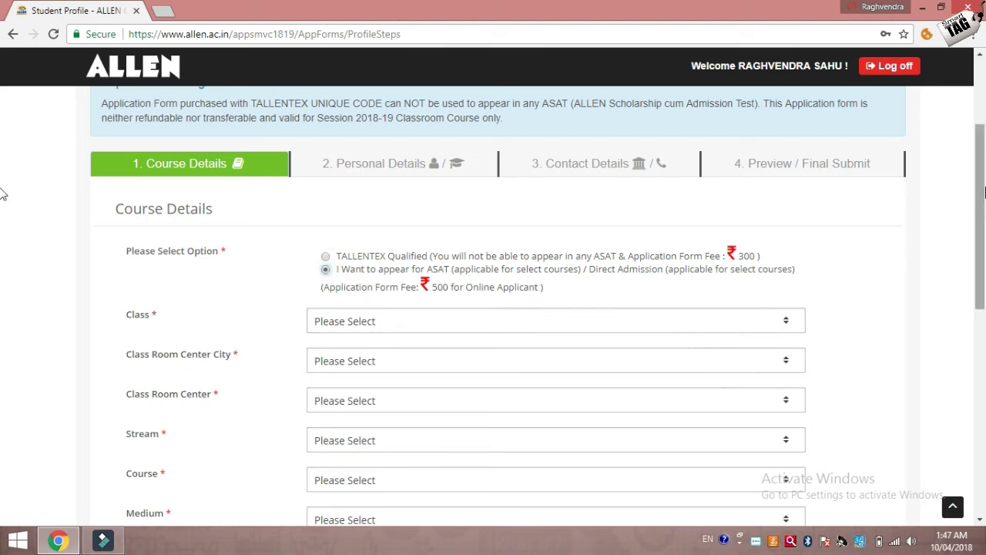
{"action": "scroll", "coordinate": [1, 180], "scroll_direction": "down", "scroll_amount": 1}
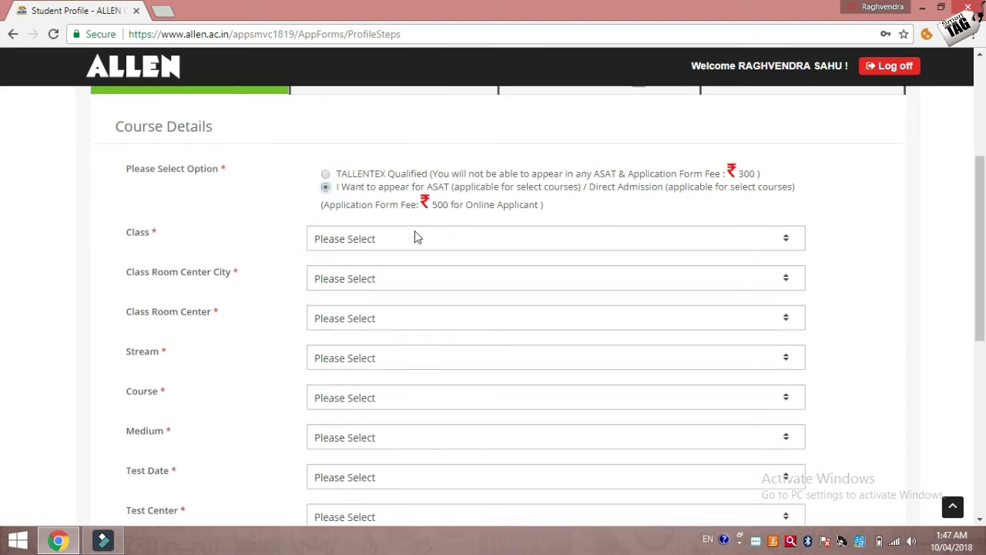
{"action": "left_click", "coordinate": [391, 241]}
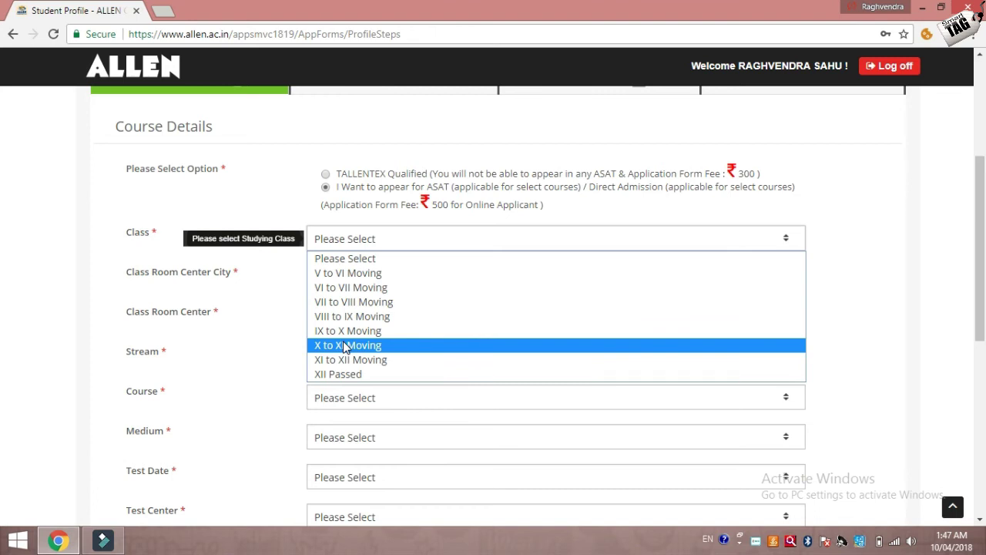
{"action": "left_click", "coordinate": [345, 347]}
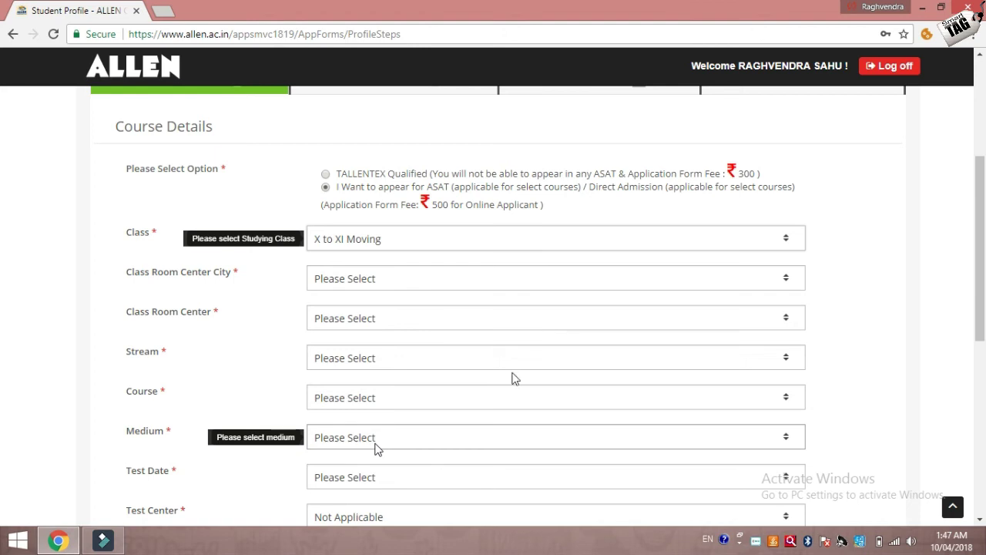
{"action": "scroll", "coordinate": [977, 218], "scroll_direction": "down", "scroll_amount": 1}
{"action": "scroll", "coordinate": [977, 218], "scroll_direction": "down", "scroll_amount": 1}
{"action": "scroll", "coordinate": [979, 204], "scroll_direction": "up", "scroll_amount": 1}
{"action": "scroll", "coordinate": [981, 189], "scroll_direction": "down", "scroll_amount": 1}
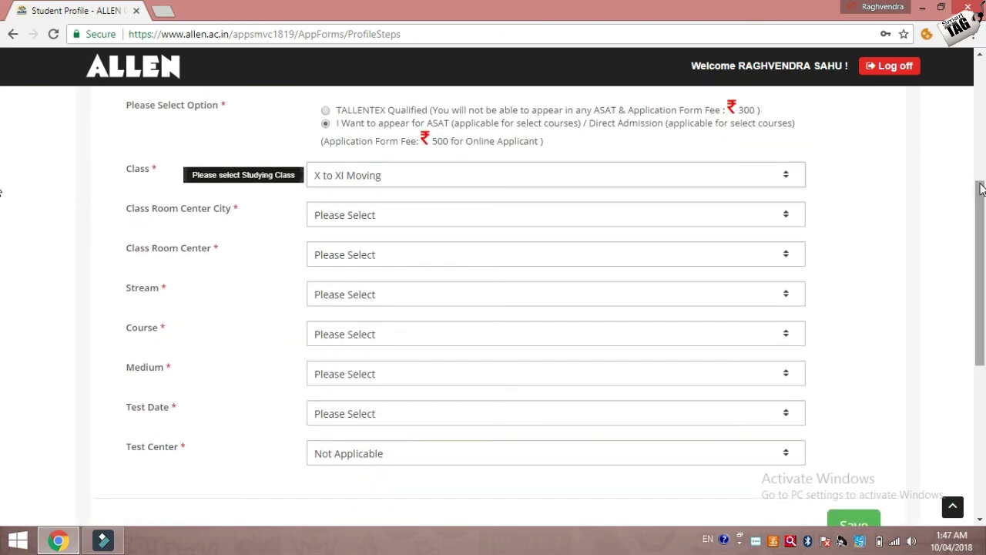
{"action": "scroll", "coordinate": [980, 189], "scroll_direction": "down", "scroll_amount": 2}
{"action": "scroll", "coordinate": [978, 192], "scroll_direction": "up", "scroll_amount": 3}
{"action": "scroll", "coordinate": [978, 168], "scroll_direction": "up", "scroll_amount": 1}
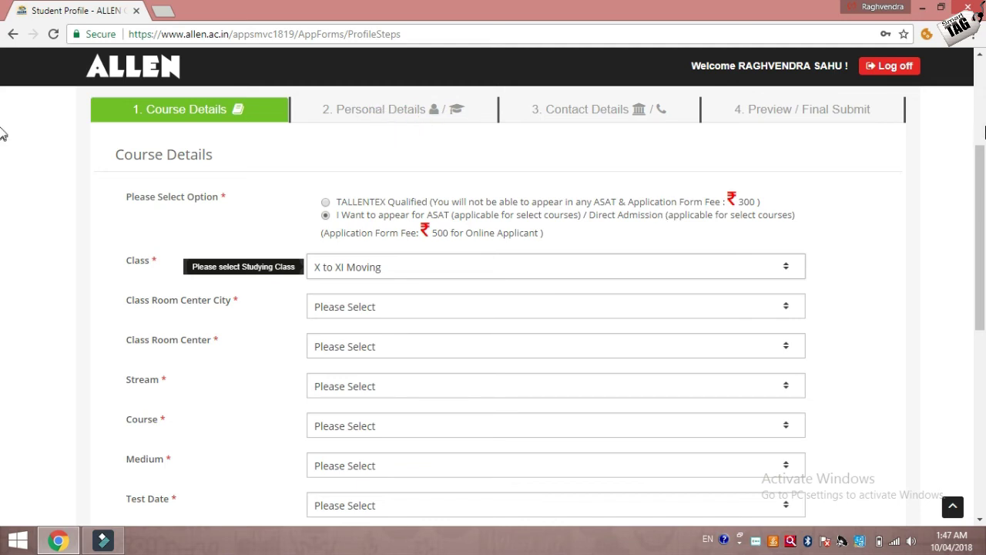
{"action": "left_click", "coordinate": [979, 156]}
{"action": "left_click_drag", "start_coordinate": [982, 204], "coordinate": [982, 356]}
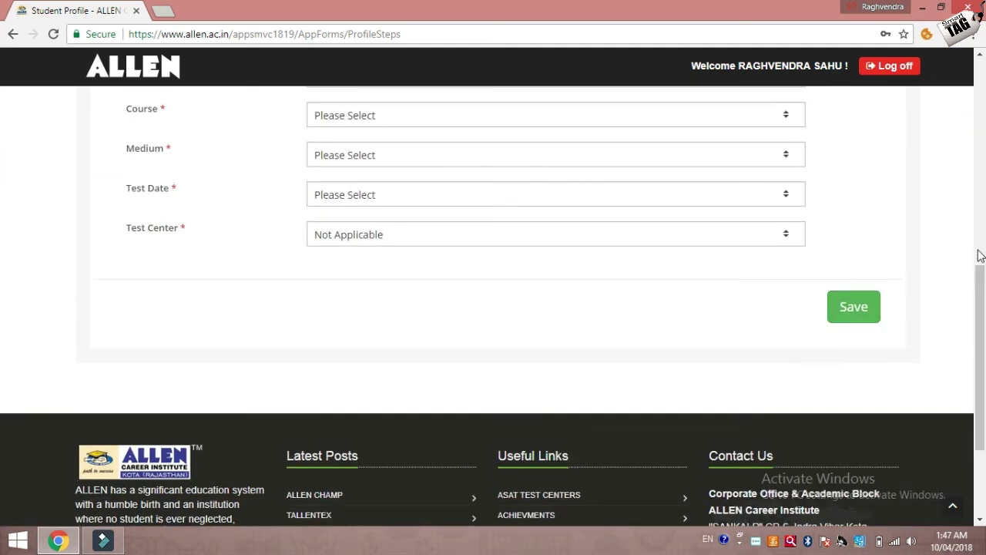
{"action": "left_click_drag", "start_coordinate": [982, 295], "coordinate": [974, 119]}
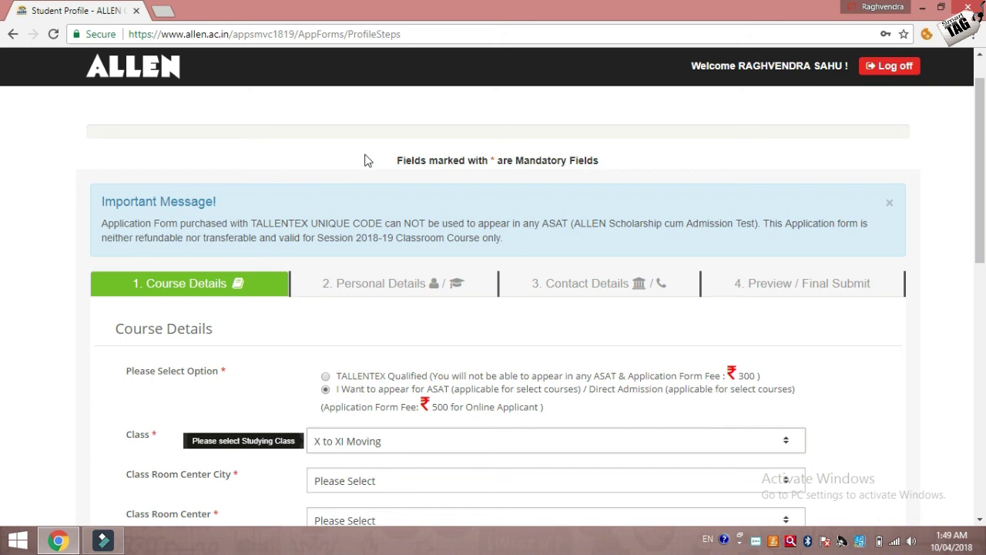
{"action": "scroll", "coordinate": [366, 160], "scroll_direction": "down", "scroll_amount": 2}
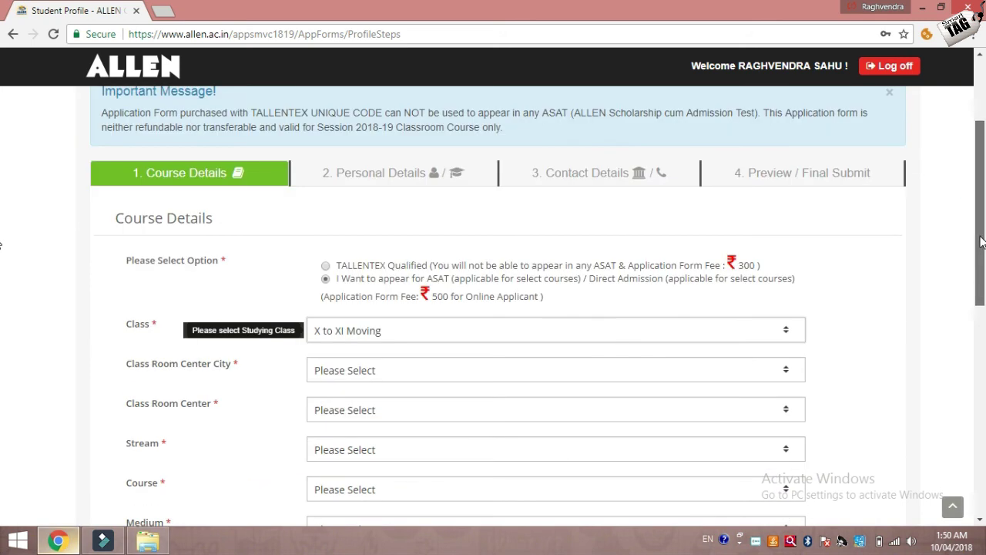